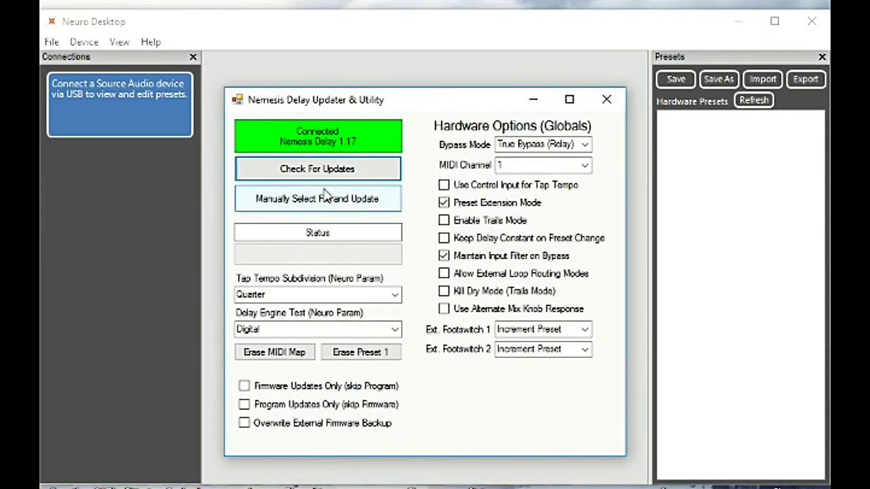
- Check for Nemesis Delay updates in the updater utility, decline running the update anyway, and close the utility
click(337, 169)
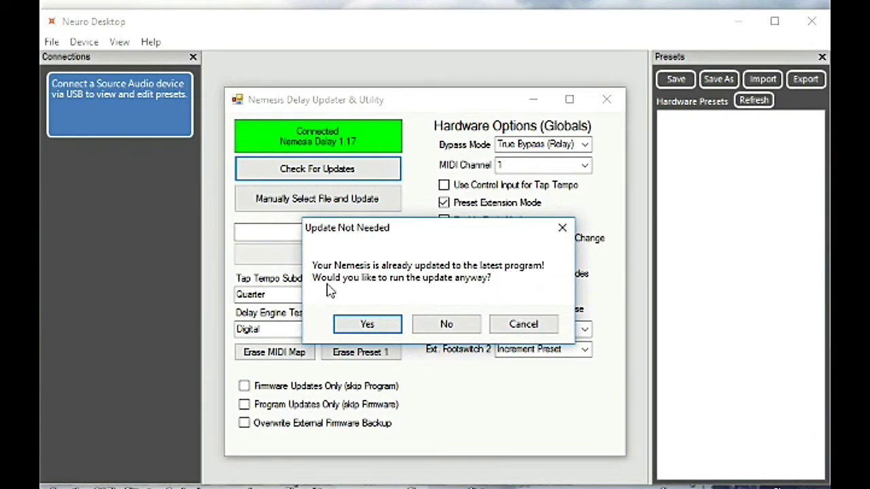
click(465, 327)
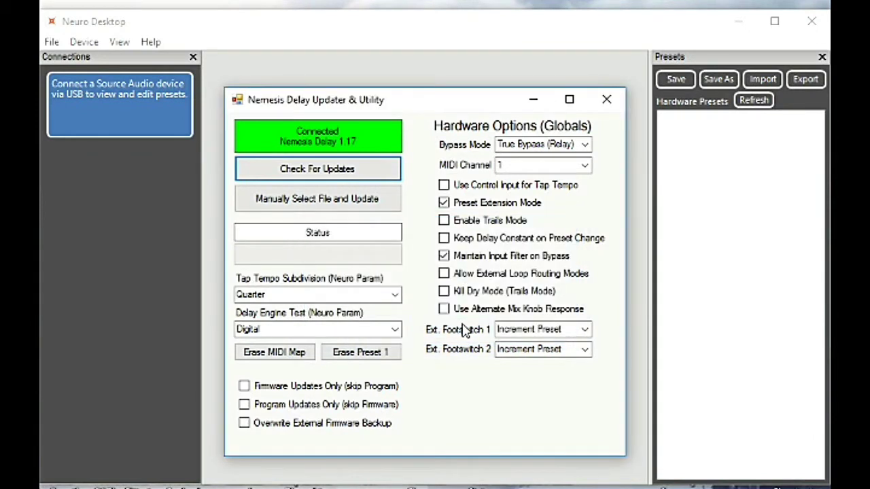
click(608, 109)
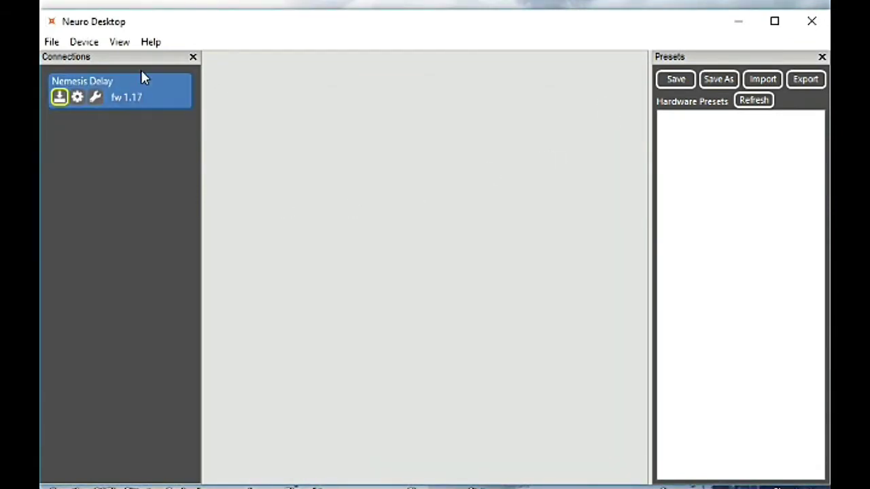
- Download and install the available firmware update for the connected Nemesis Delay, and dismiss the completion notice
click(60, 98)
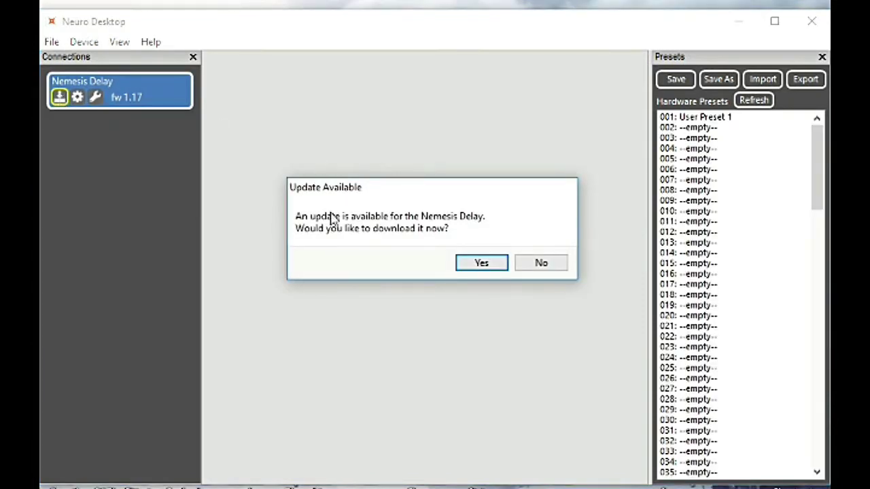
click(475, 265)
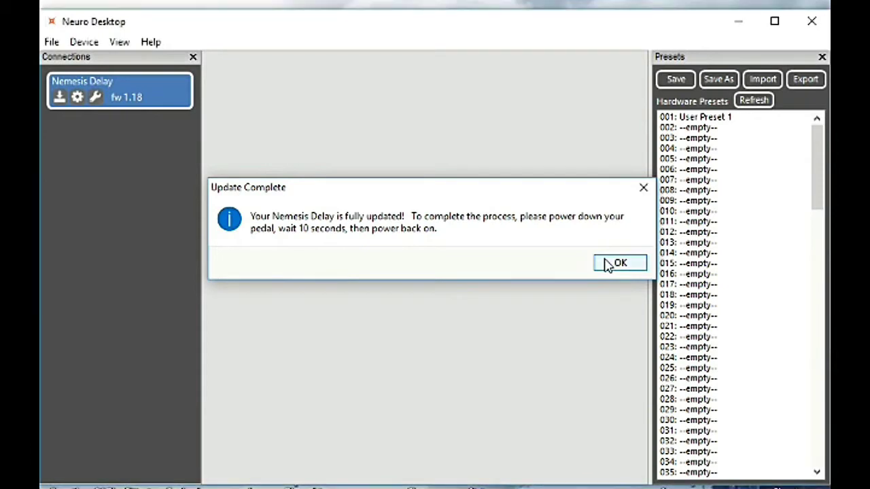
click(606, 264)
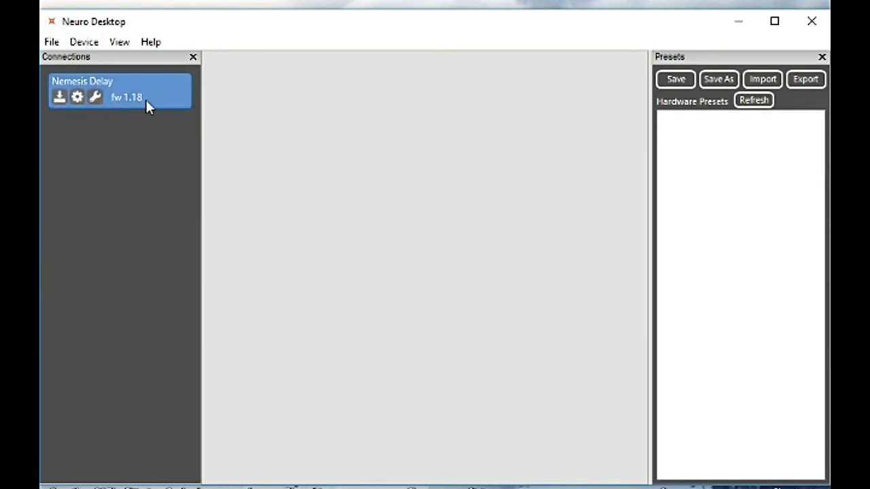
- Review the Nemesis Delay's global hardware options and close them
click(77, 98)
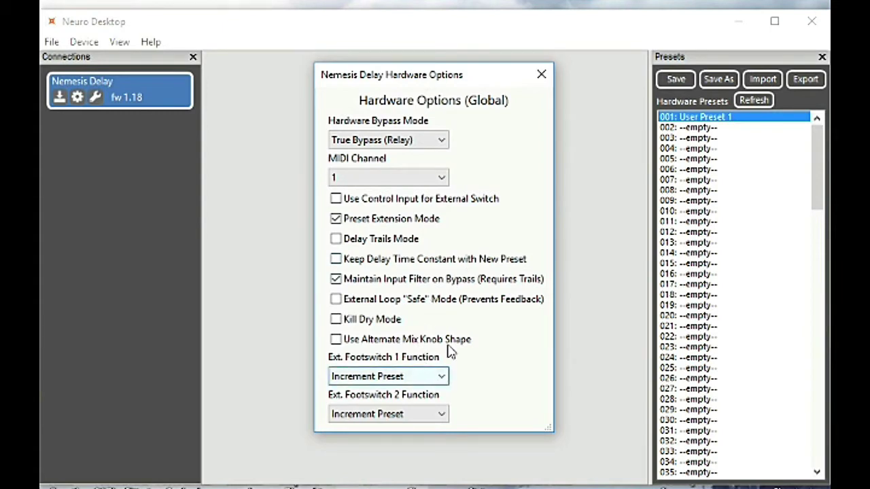
click(542, 75)
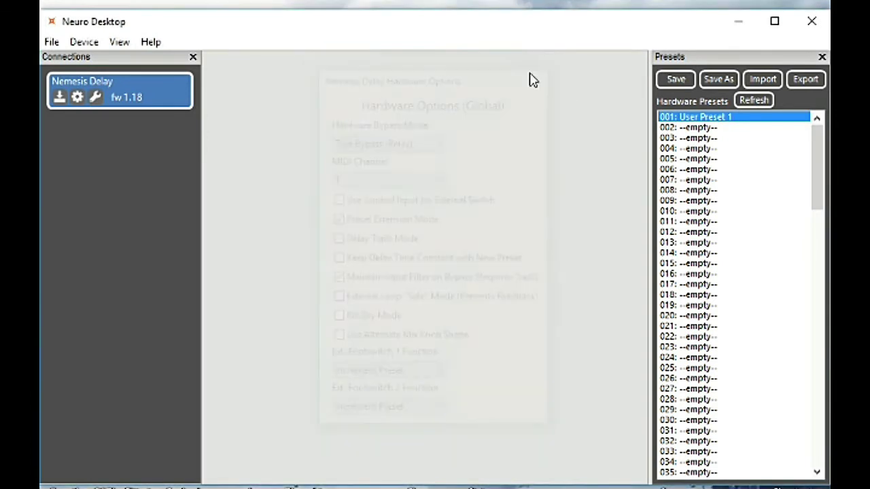
- Open the Nemesis Delay's sound editor and look through the available base effect engines
click(96, 98)
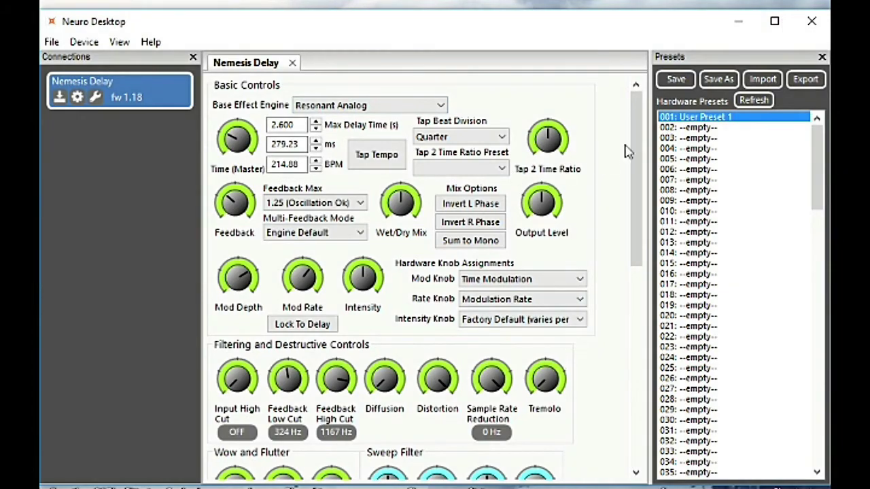
mouse_move(639, 140)
mouse_down()
mouse_move(632, 255)
mouse_move(643, 360)
mouse_move(641, 129)
mouse_up()
click(441, 107)
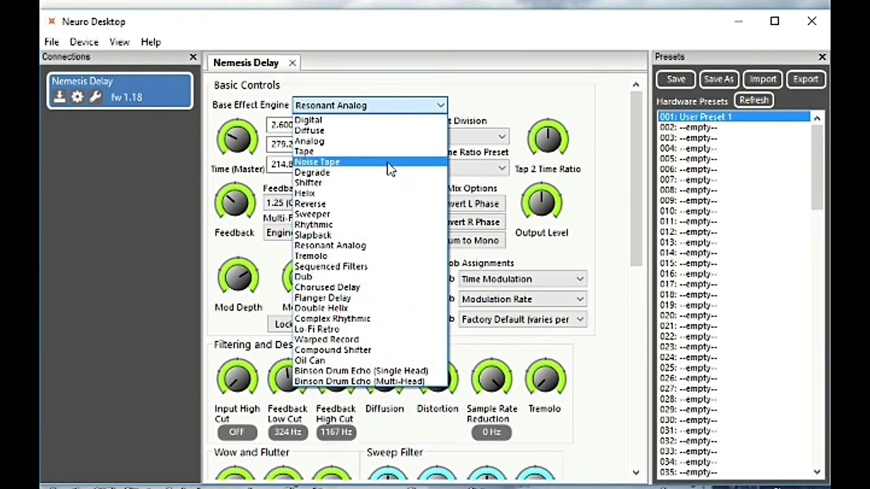
click(526, 102)
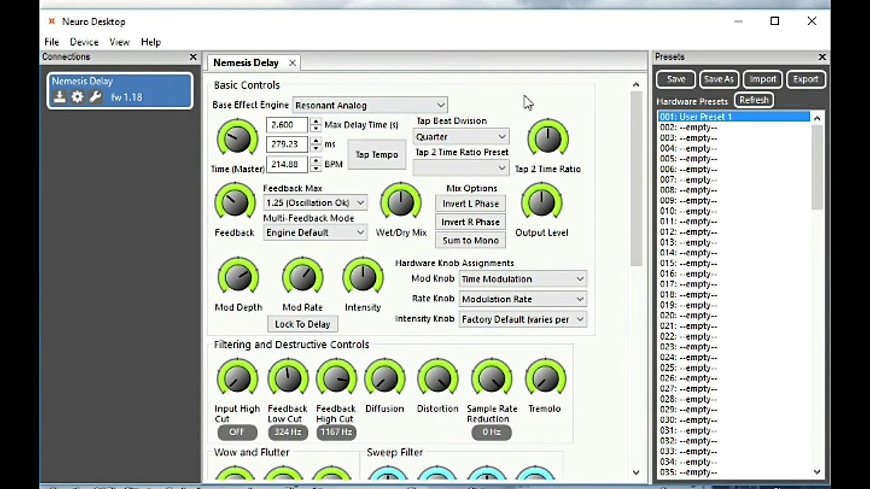
- Switch to preset 002 and back to 001, and save it under the name "Tri Pedals Preset" in memory location 001
click(693, 129)
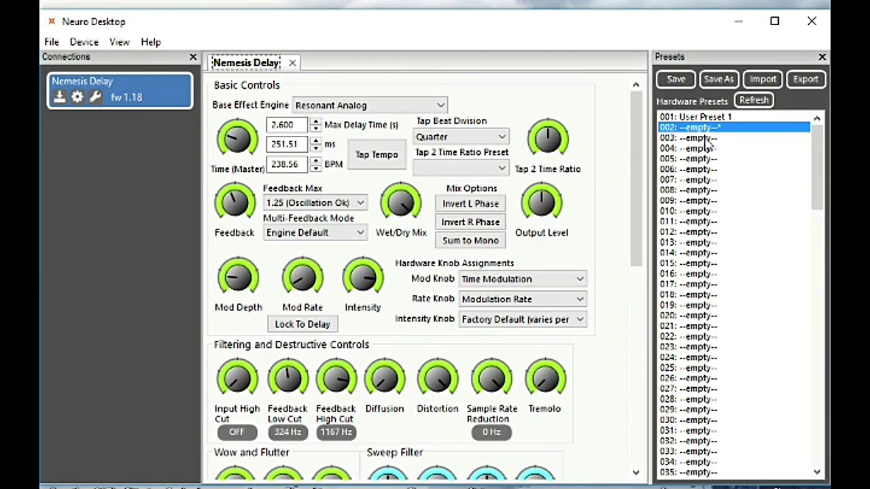
click(700, 118)
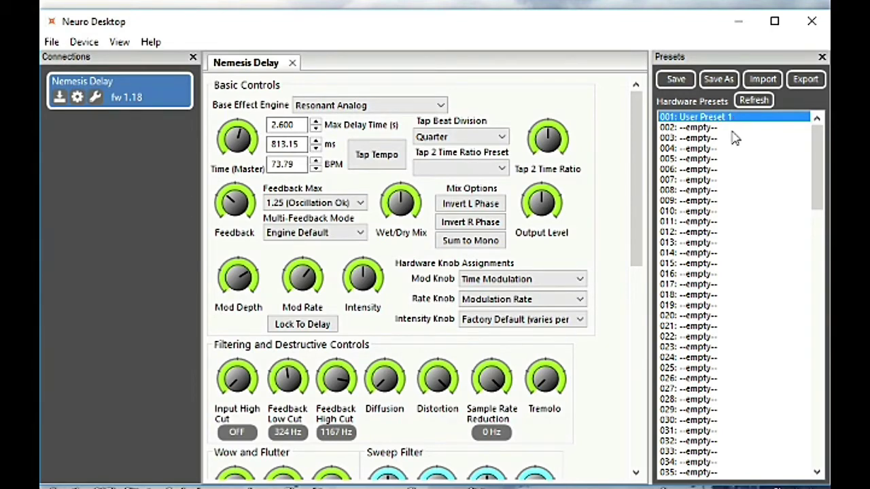
click(723, 79)
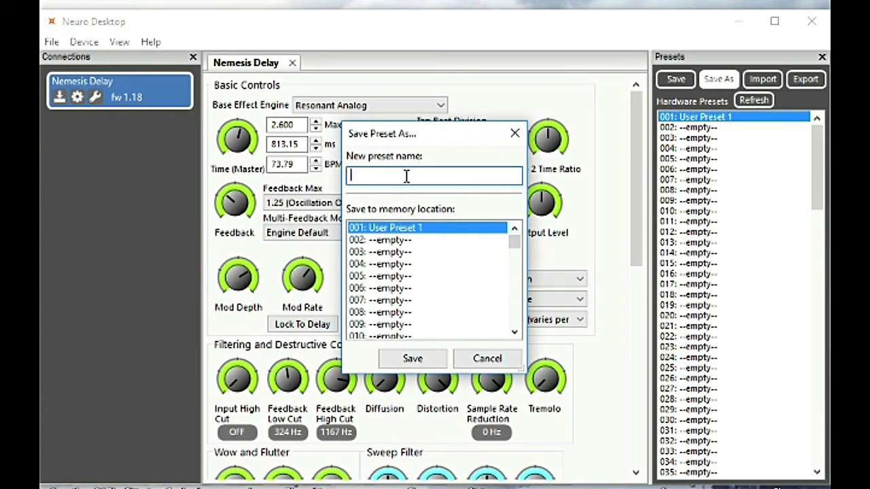
text(Tri Pedals Preset)
click(412, 358)
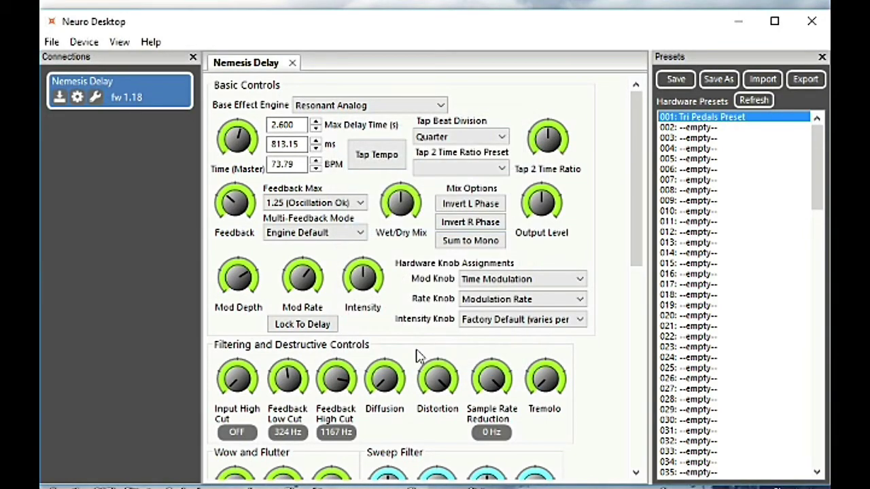
- Save the current sound to empty location 002 as "Another Preset", and recall presets 001 and 002 in turn
click(689, 129)
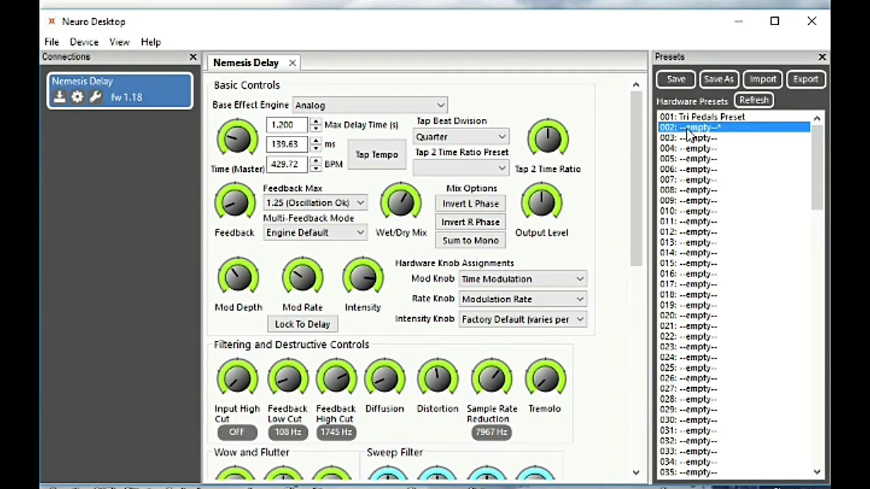
click(681, 80)
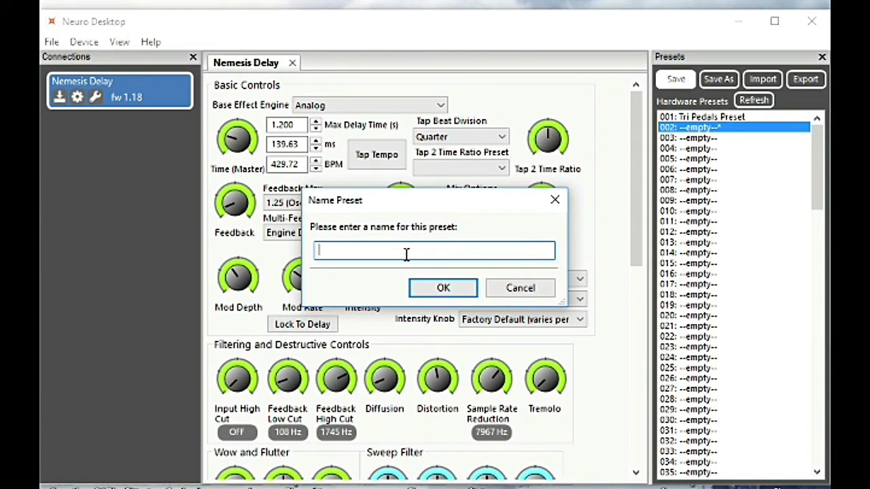
text(Another Preset)
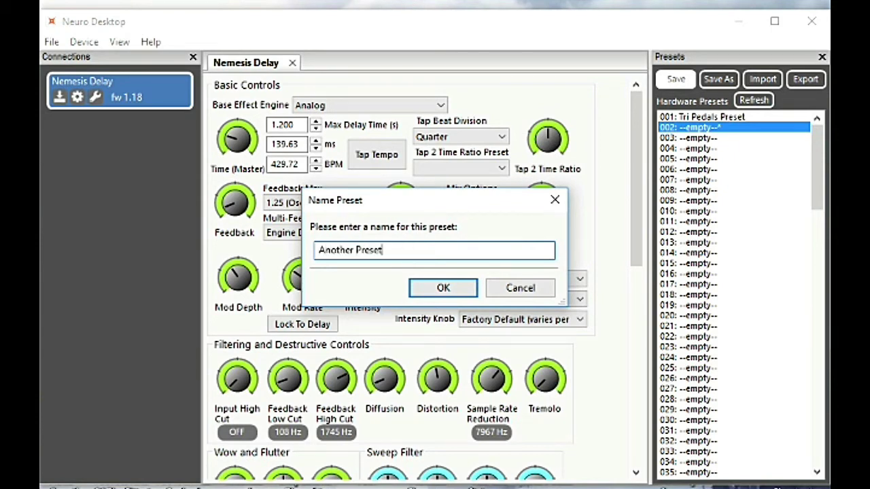
click(445, 289)
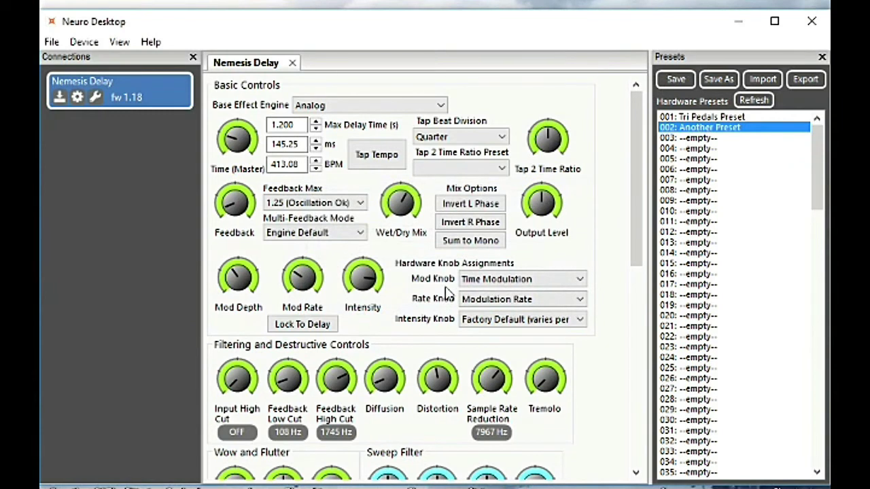
click(692, 118)
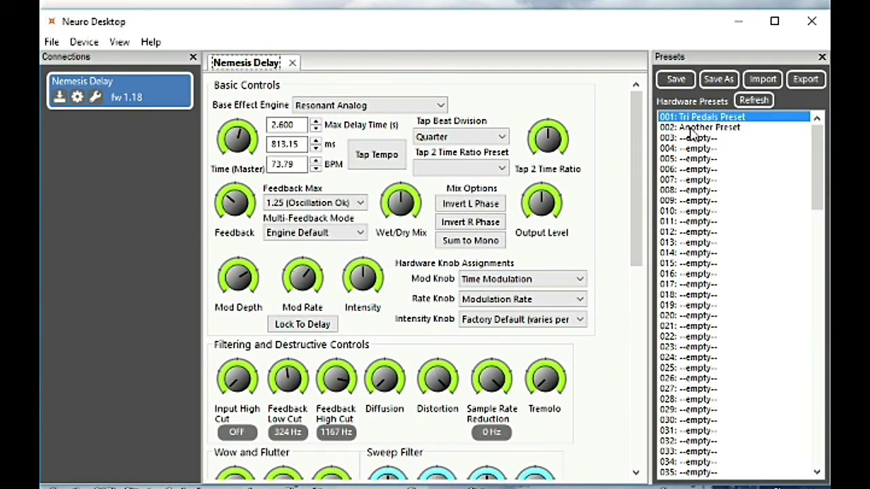
click(692, 128)
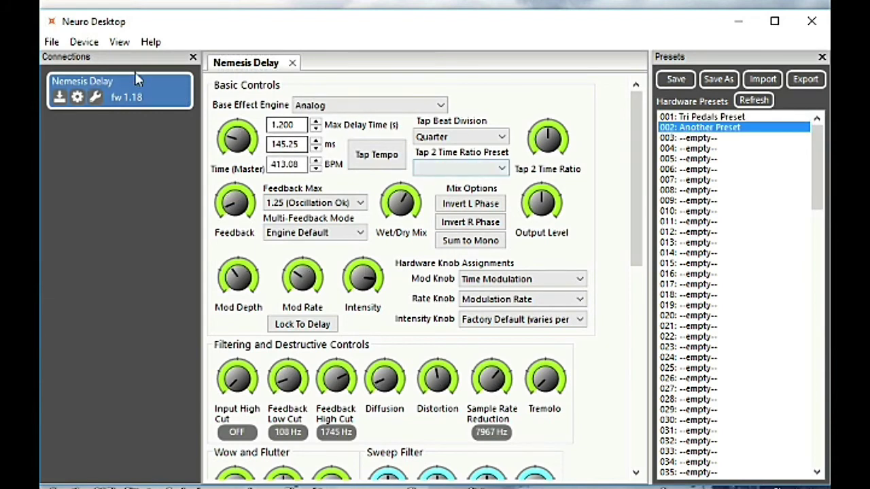
- Create a device backup file named "My First Nemesis Backup" in the Nemesis Backups folder
click(121, 42)
mouse_move(87, 45)
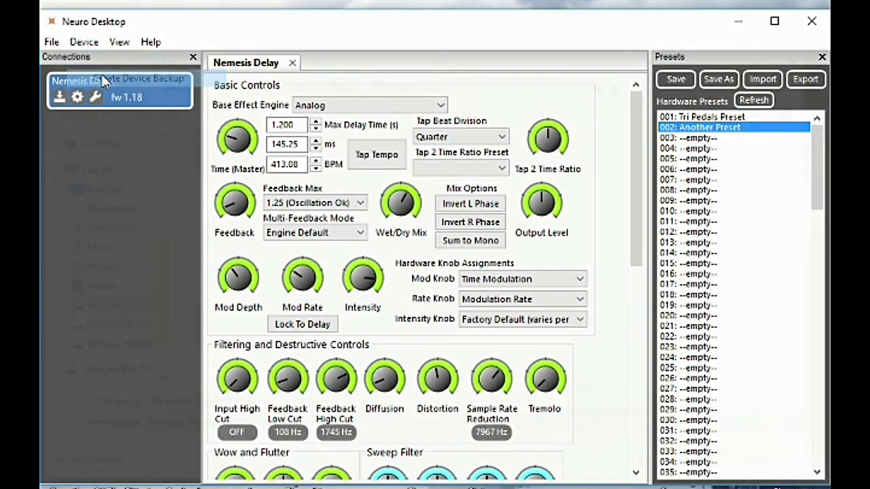
click(105, 78)
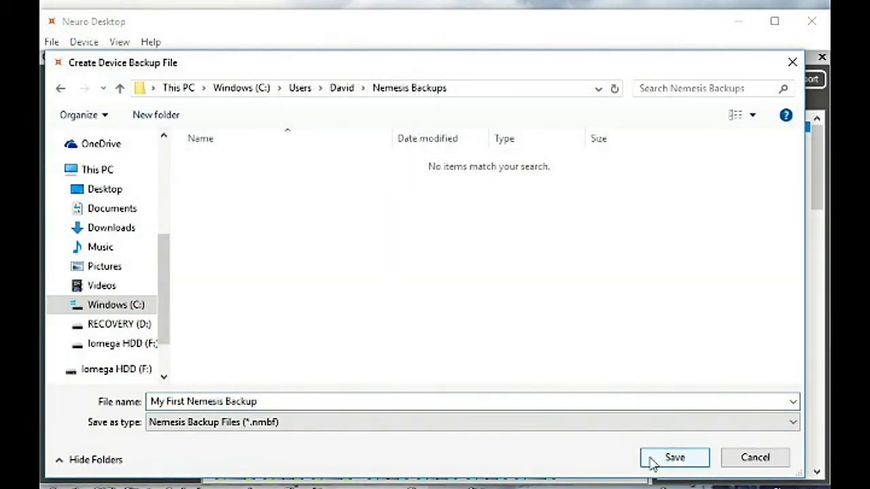
click(674, 458)
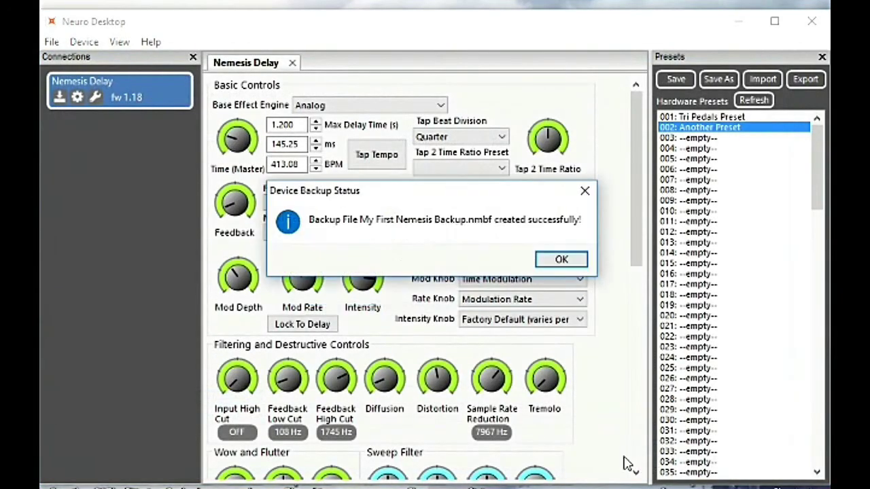
click(564, 260)
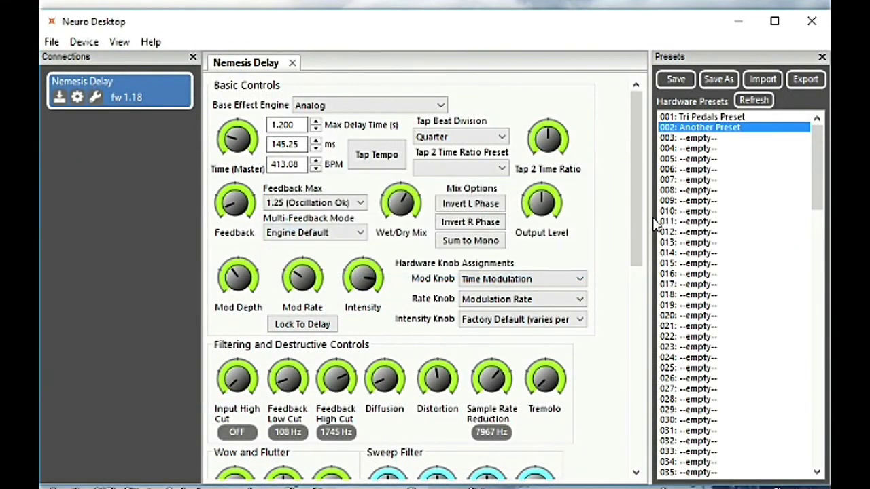
- Select empty memory location 003 and save the current sound there as "Third Preset"
click(87, 44)
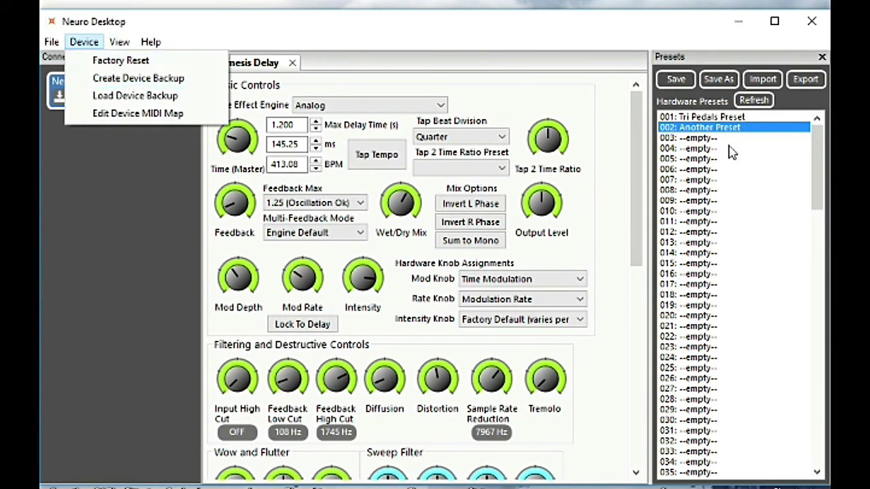
click(704, 139)
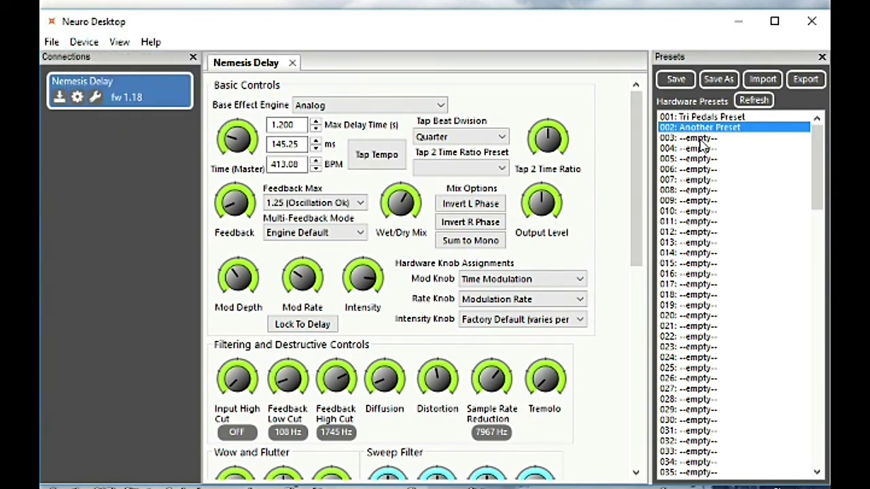
click(703, 138)
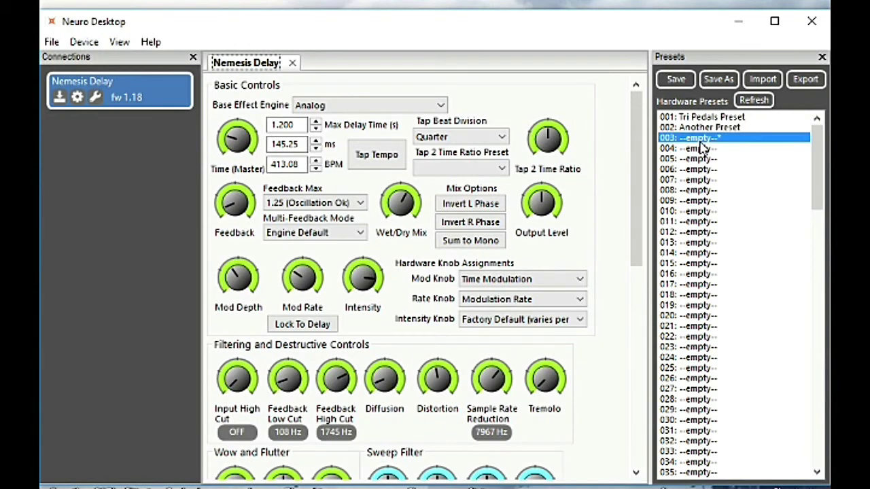
click(709, 79)
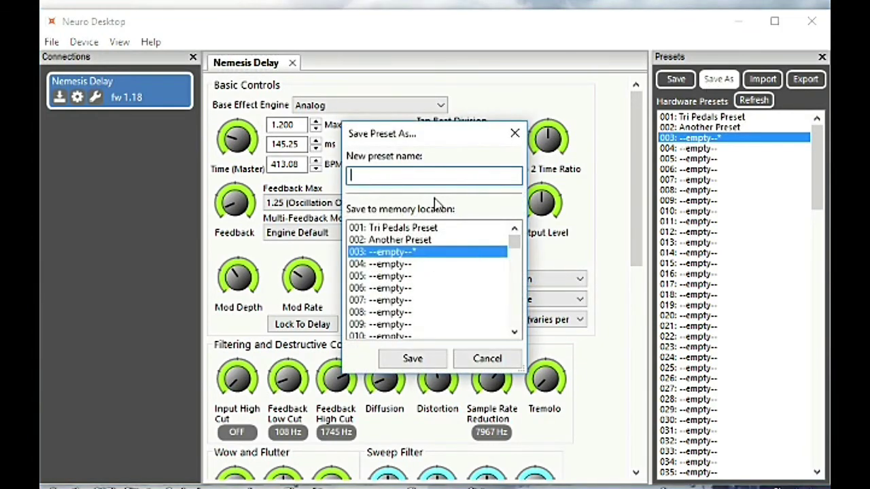
text(Third Preset)
click(418, 360)
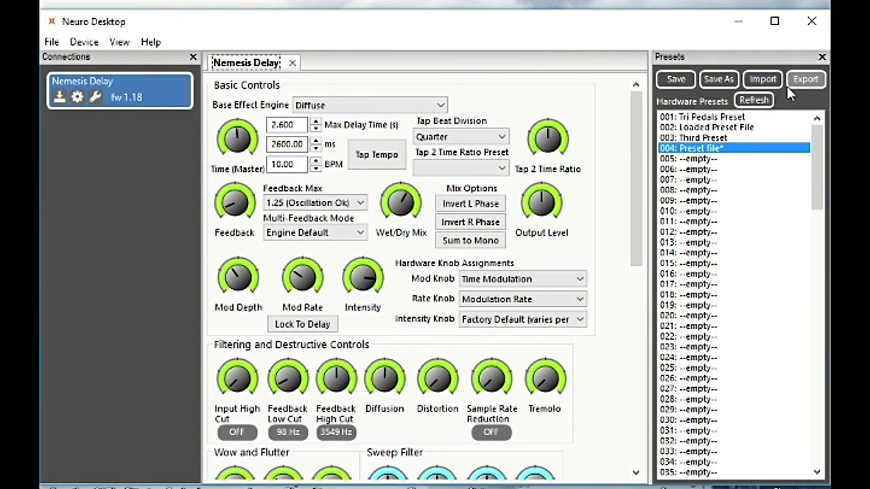
- Export preset 004, and import "Diffuse Preset File.pre" into empty memory location 005
click(805, 79)
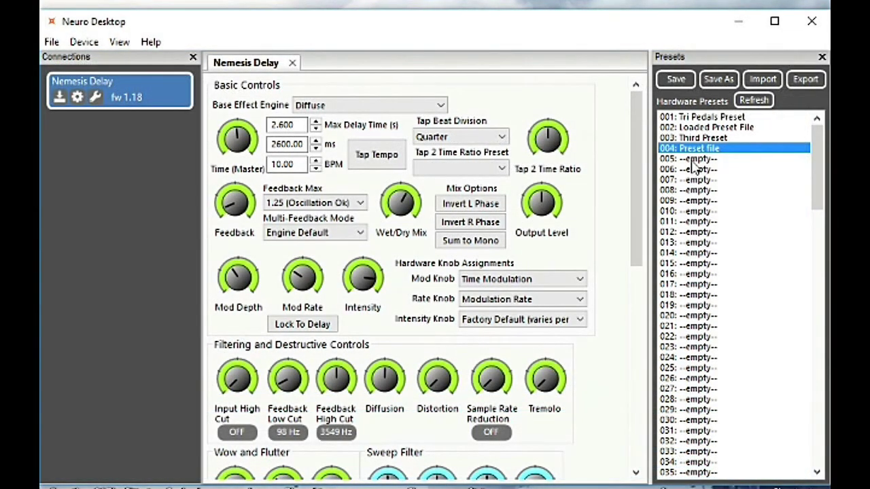
click(693, 161)
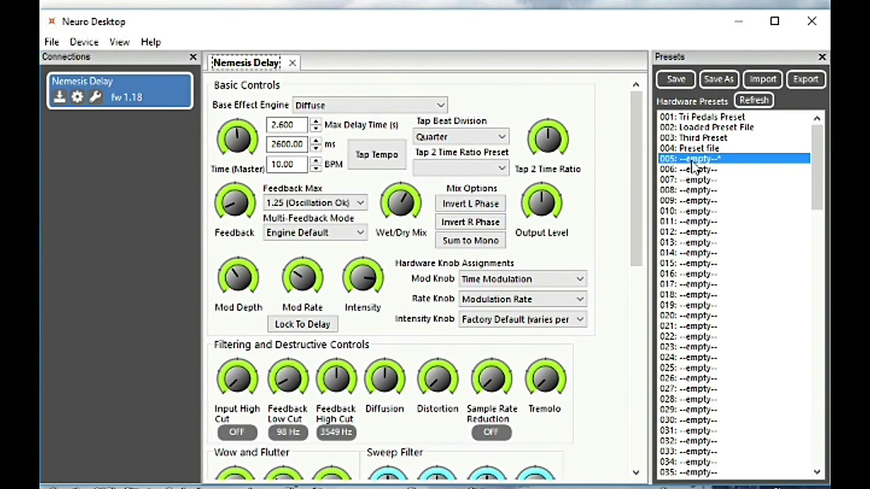
click(762, 79)
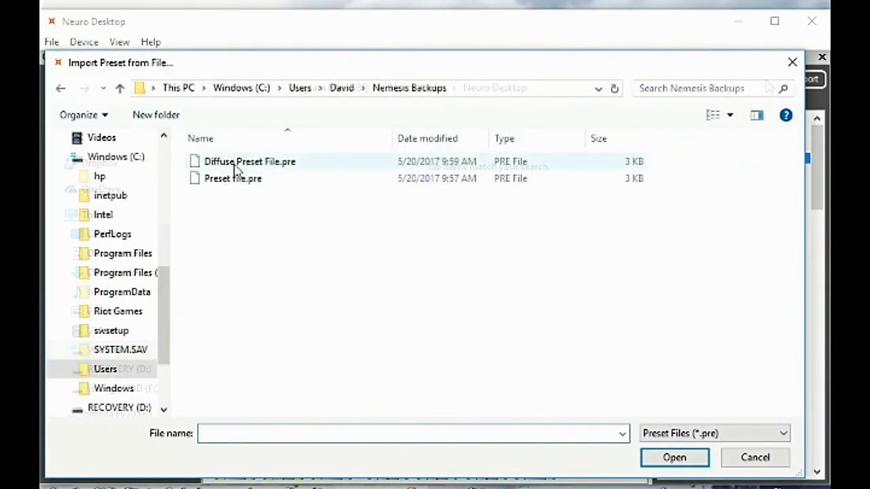
double_click(233, 161)
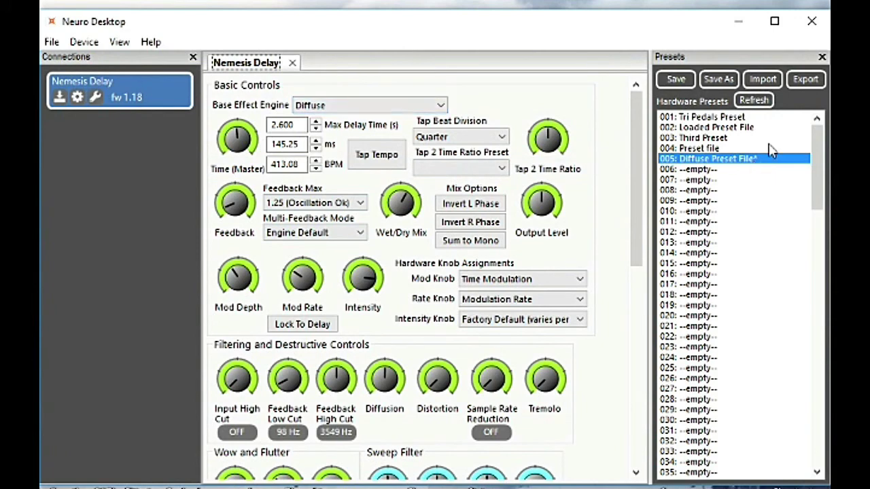
- Save the imported preset in location 005 as "My new Diffuse preset name", and select empty location 010
click(719, 80)
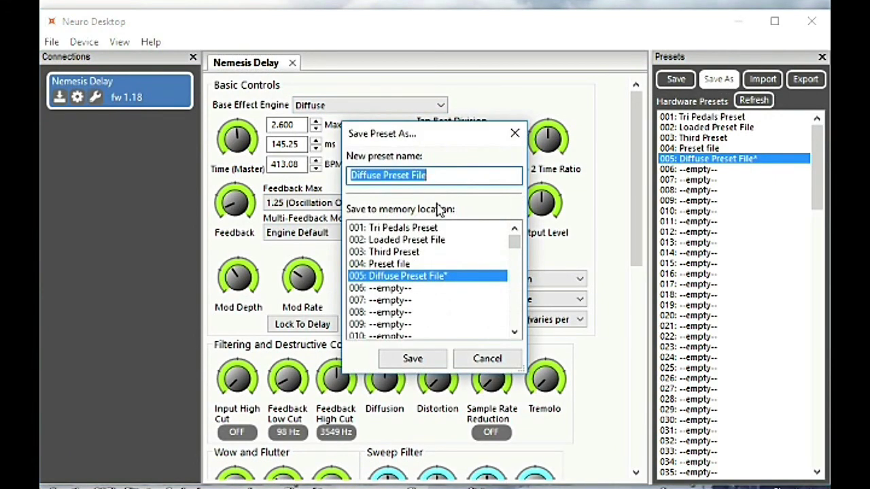
text(My new)
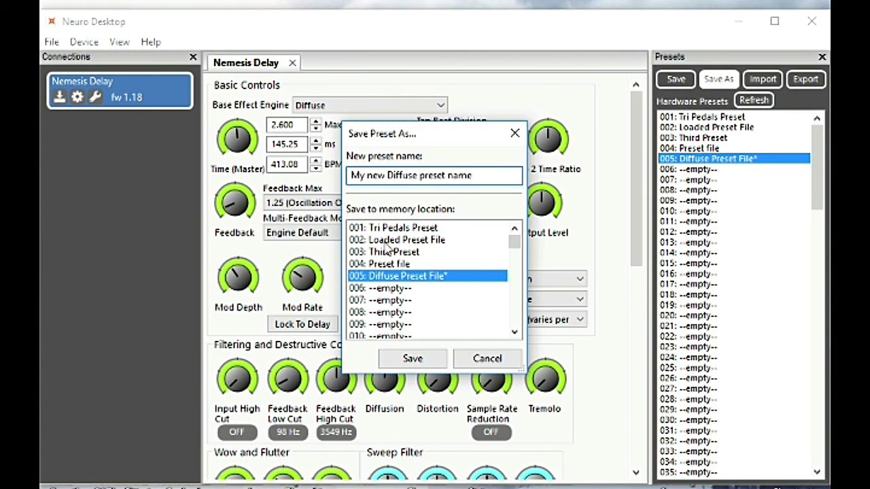
click(402, 361)
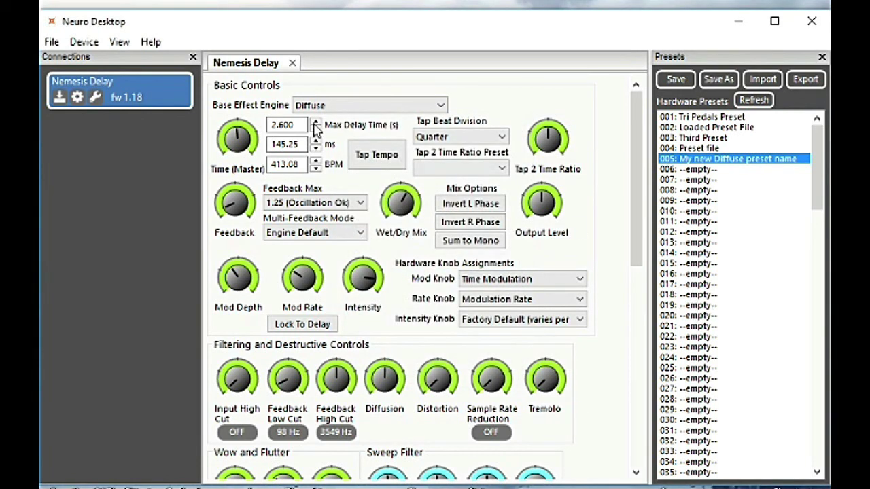
click(721, 212)
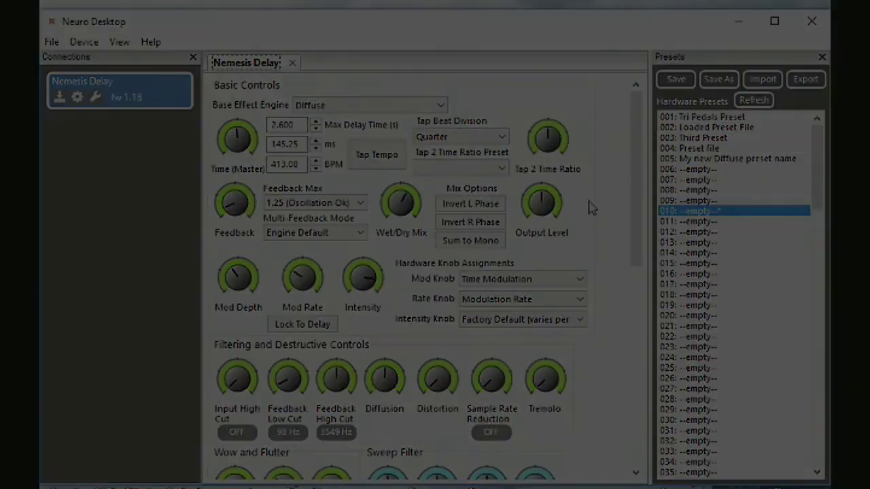